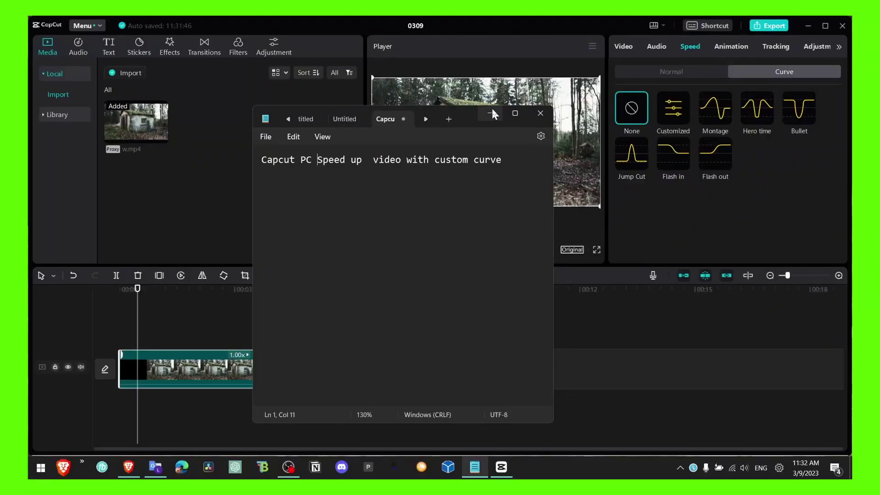
# Step: Switch to CapCut and look over the transitions library and the clip's audio, animation, tracking and adjustment settings
pyautogui.click(384, 202)
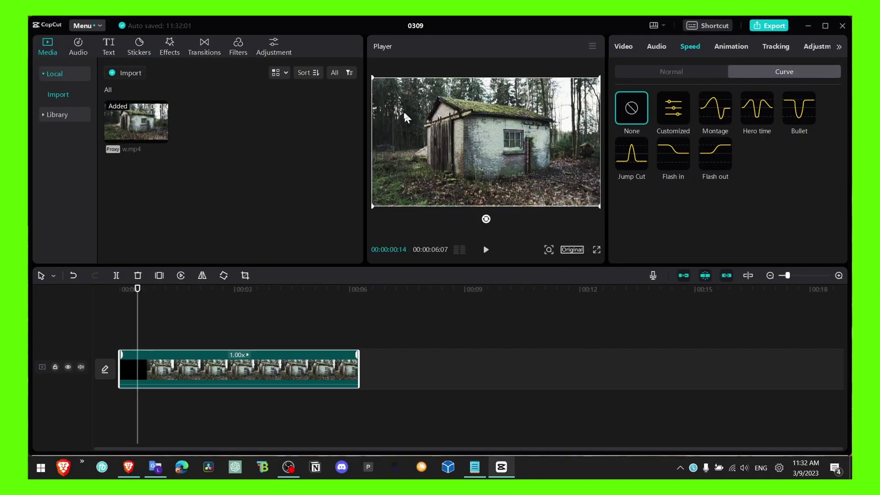
pyautogui.click(166, 51)
pyautogui.click(214, 46)
pyautogui.click(650, 48)
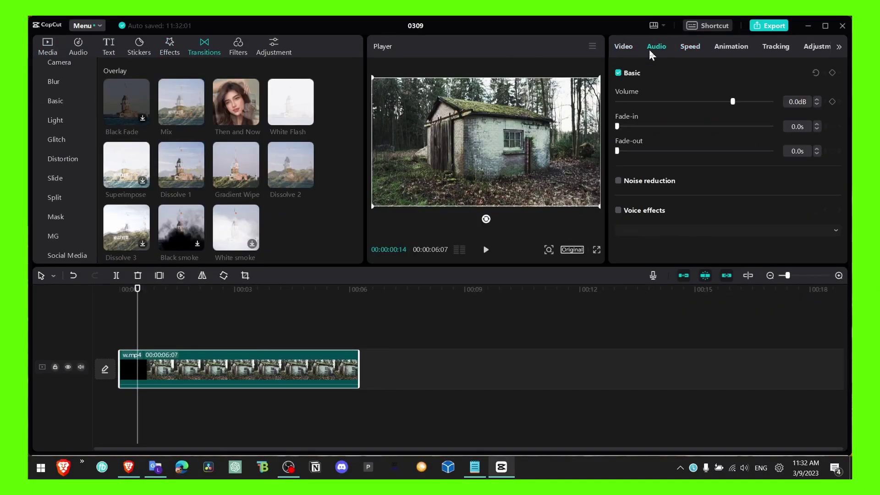
pyautogui.click(733, 48)
pyautogui.click(775, 46)
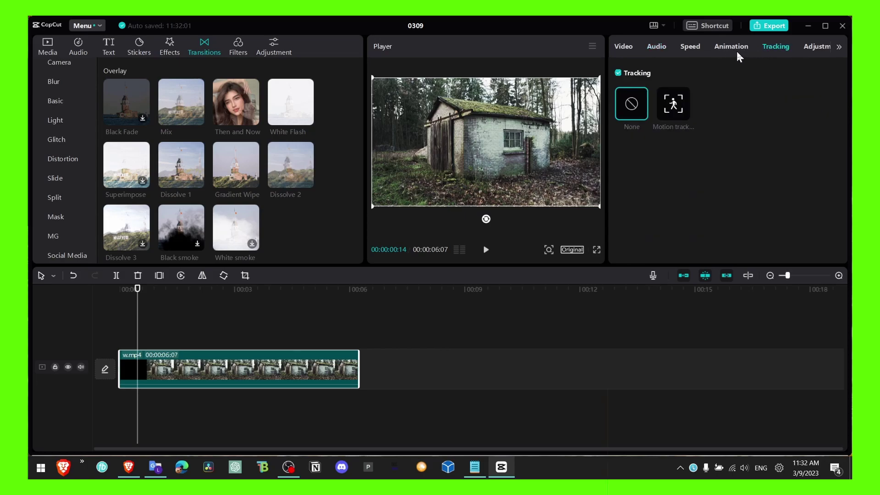
pyautogui.click(806, 47)
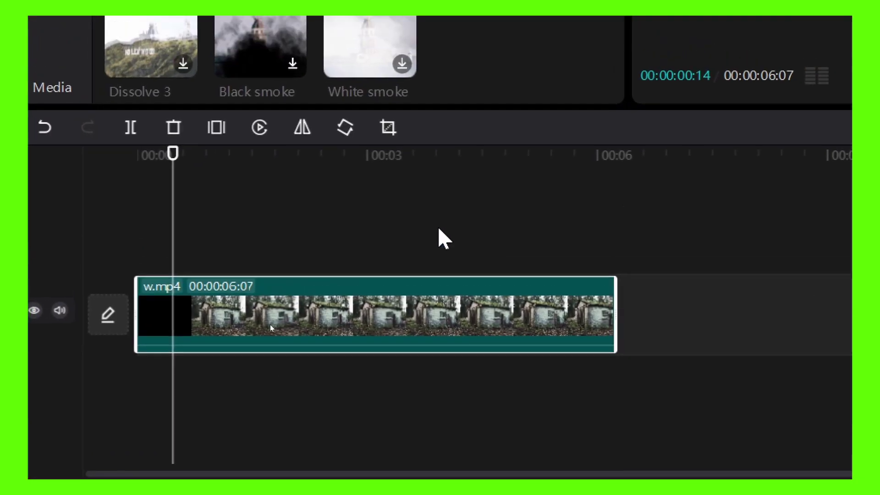
# Step: Apply the Customized speed curve to the w.mp4 clip and bring its curve graph into view
pyautogui.click(271, 329)
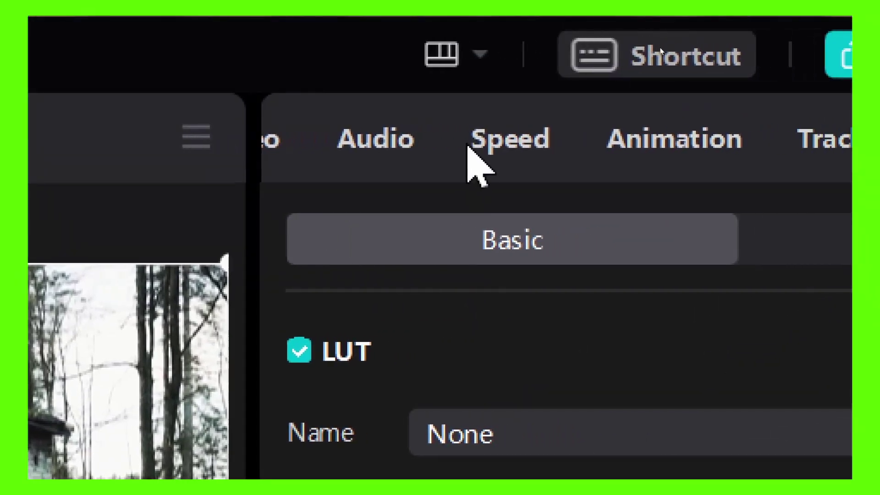
pyautogui.click(669, 50)
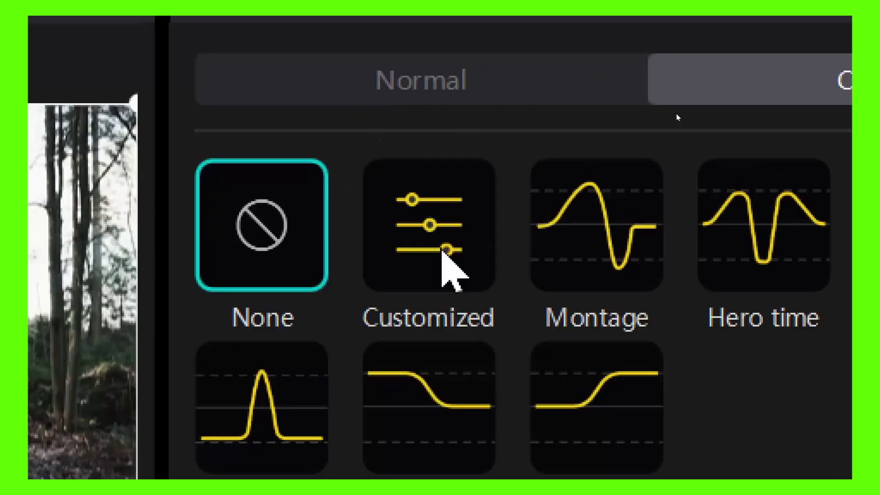
pyautogui.click(442, 251)
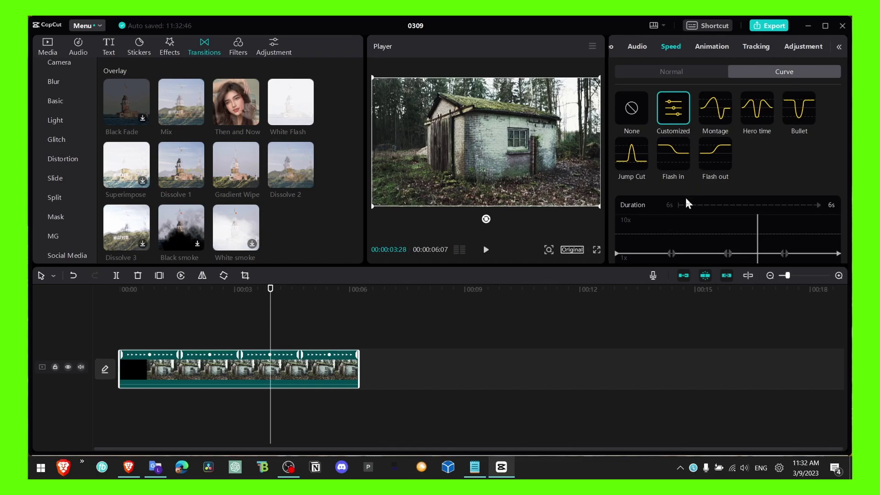
pyautogui.scroll(-3, 685, 201)
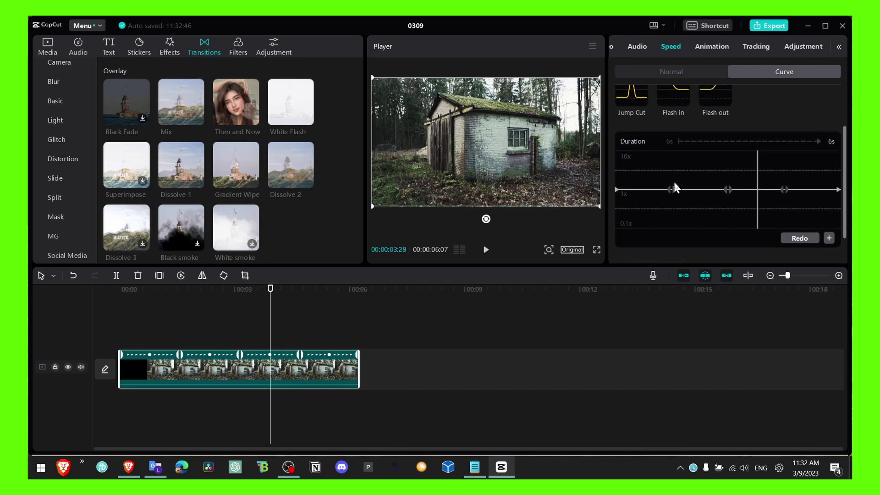
# Step: Remove the speed curve's first point and add a point back at the same position
pyautogui.moveTo(756, 187); pyautogui.dragTo(671, 186)
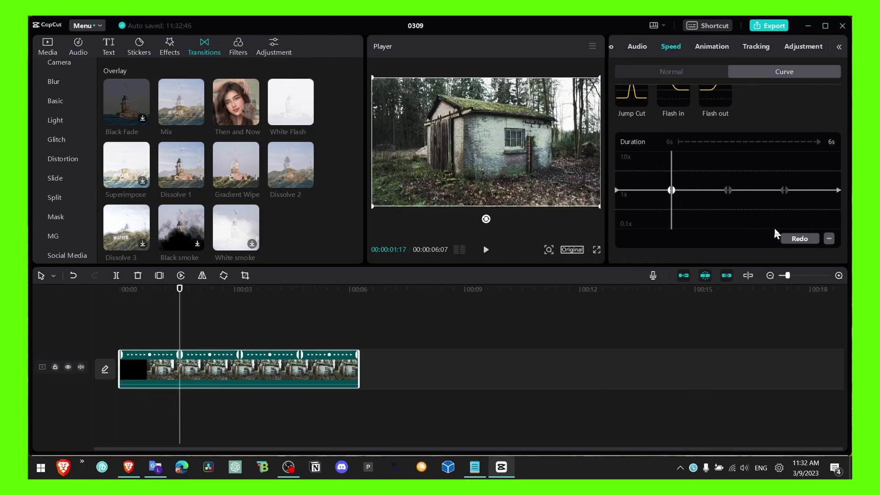
pyautogui.click(828, 239)
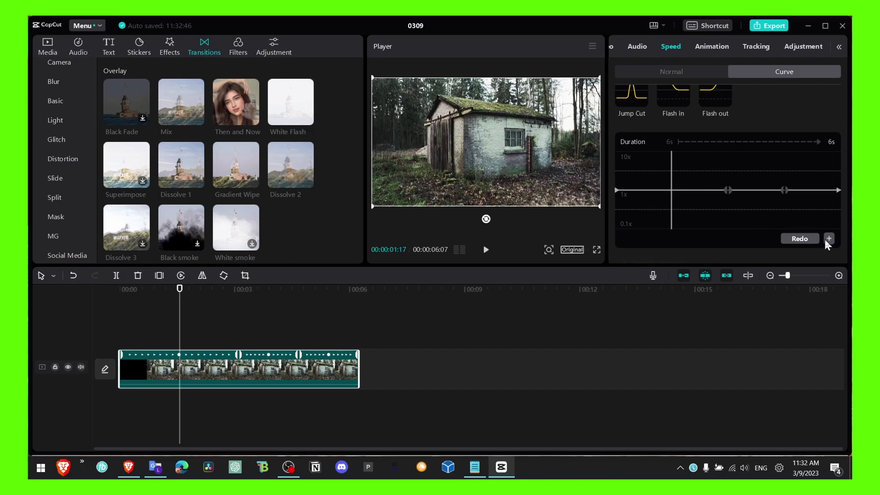
pyautogui.click(829, 238)
# Step: Lower the incoming half of the first speed point below 1x to slow the clip's opening, and preview it
pyautogui.moveTo(673, 198); pyautogui.dragTo(665, 213)
pyautogui.moveTo(172, 298); pyautogui.dragTo(153, 300)
pyautogui.press('space')
pyautogui.press('space')
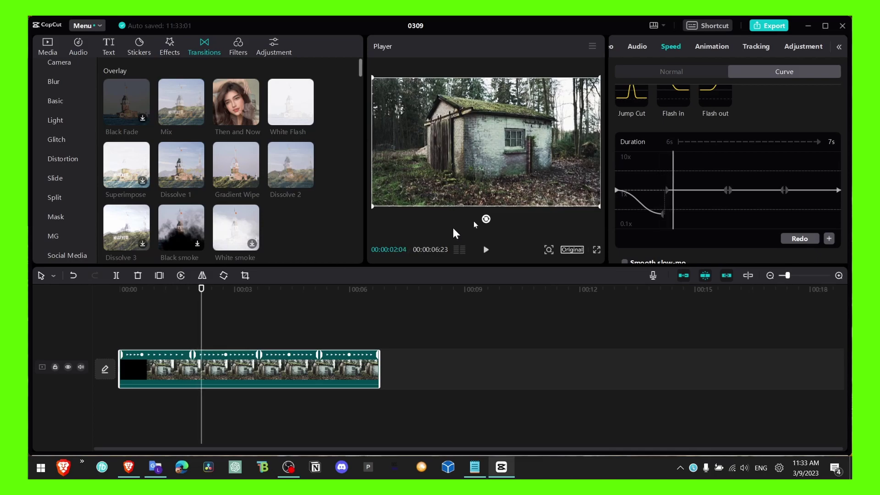
# Step: Raise the outgoing half of the first speed point to about 9.63x, shift the point slightly earlier, and preview the speed-up
pyautogui.moveTo(664, 193); pyautogui.dragTo(672, 152)
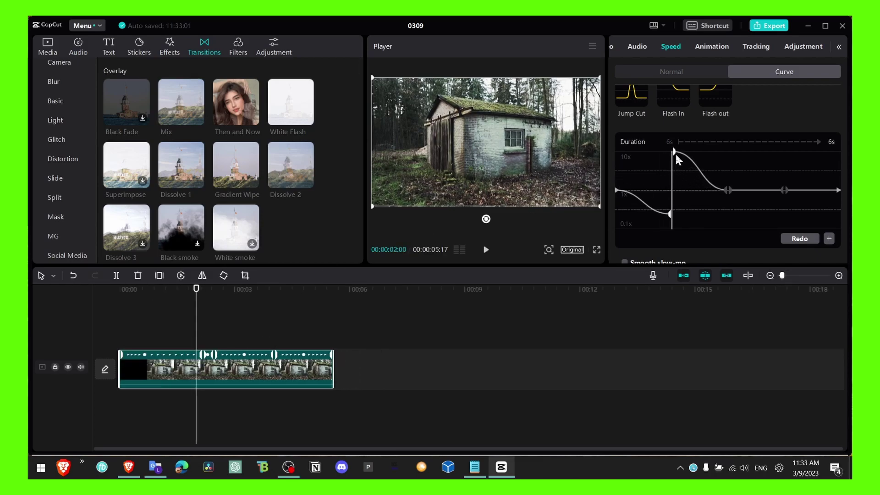
pyautogui.moveTo(674, 156); pyautogui.dragTo(615, 161)
pyautogui.press('space')
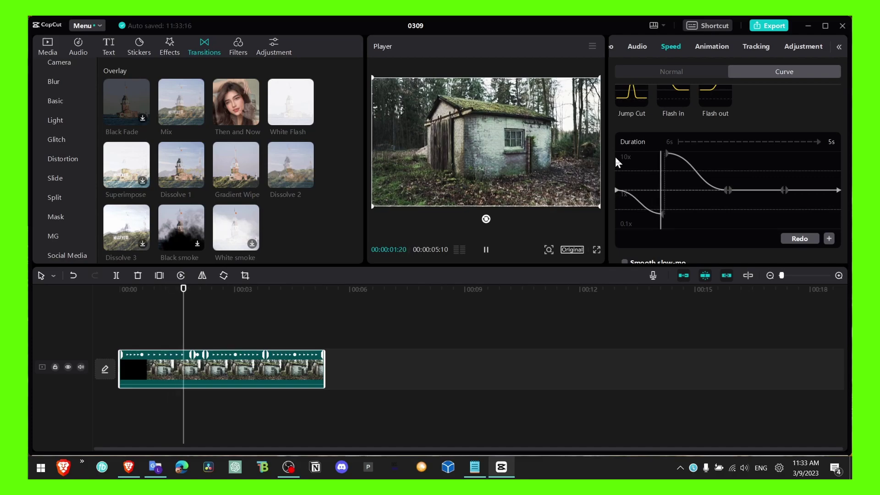
pyautogui.press('space')
pyautogui.moveTo(732, 158); pyautogui.dragTo(659, 161)
pyautogui.press('space')
pyautogui.press('space')
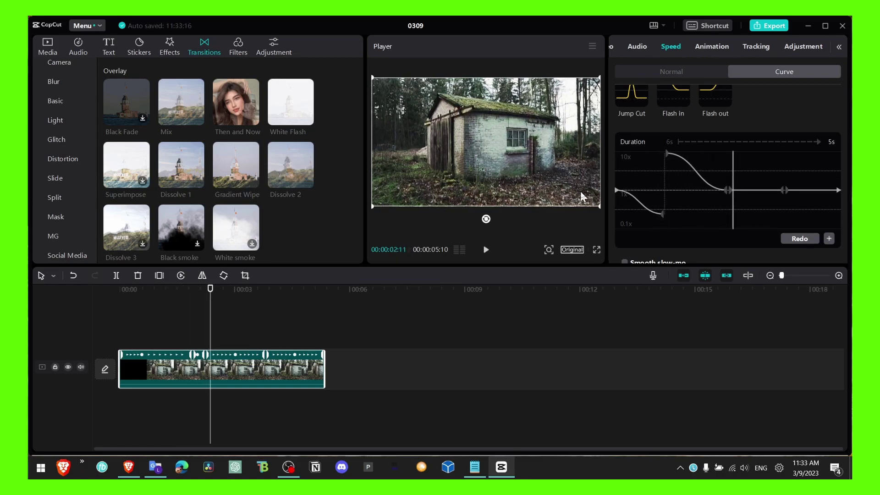
# Step: Move the second speed point past the third one to near the curve's end, with its incoming half raised above 1x
pyautogui.moveTo(728, 190)
pyautogui.mouseDown()
pyautogui.moveTo(777, 180)
pyautogui.moveTo(790, 191)
pyautogui.moveTo(782, 192)
pyautogui.mouseUp()
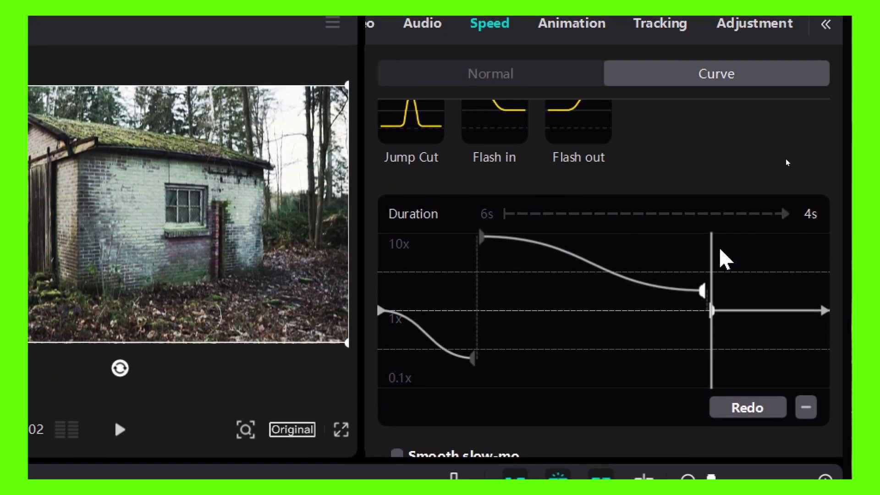
pyautogui.click(679, 179)
pyautogui.moveTo(678, 251)
pyautogui.mouseDown()
pyautogui.moveTo(700, 255)
pyautogui.moveTo(691, 263)
pyautogui.moveTo(687, 256)
pyautogui.mouseUp()
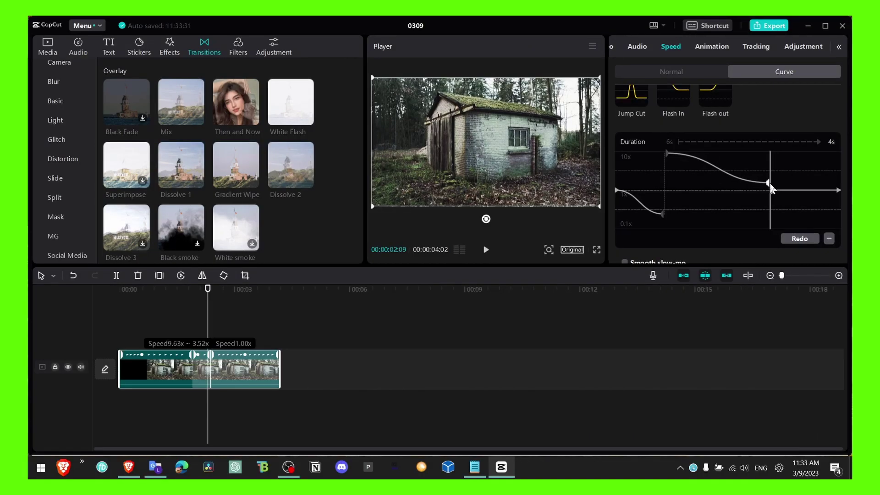
pyautogui.moveTo(769, 183); pyautogui.dragTo(818, 189)
pyautogui.click(816, 189)
pyautogui.click(809, 224)
pyautogui.click(815, 193)
# Step: Undo the reset of the speed curve and delete the last point near the curve's end
pyautogui.click(801, 239)
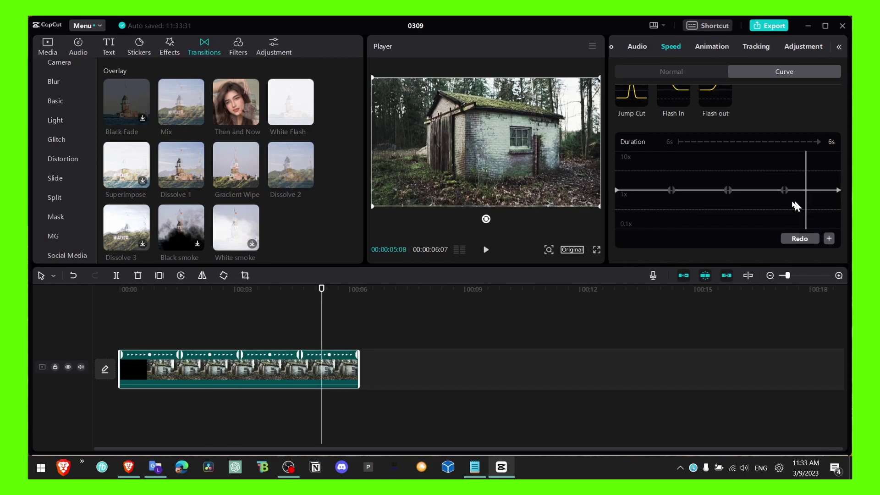
pyautogui.hotkey('ctrl', 'z')
pyautogui.click(820, 191)
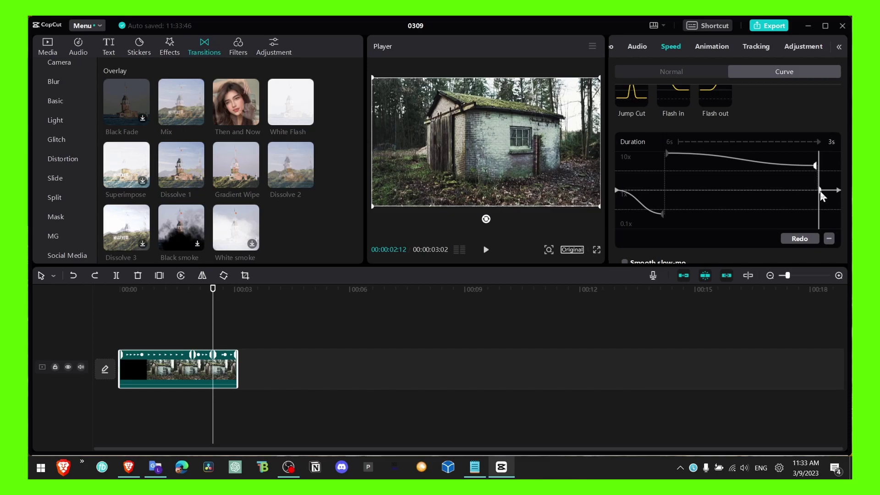
pyautogui.press('Delete')
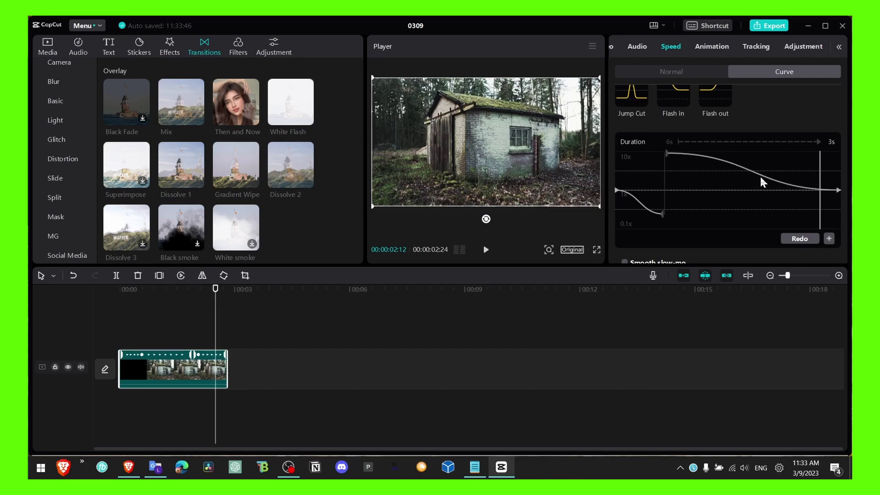
# Step: Play the clip around the speed change and from its beginning to preview the custom speed ramp
pyautogui.click(667, 213)
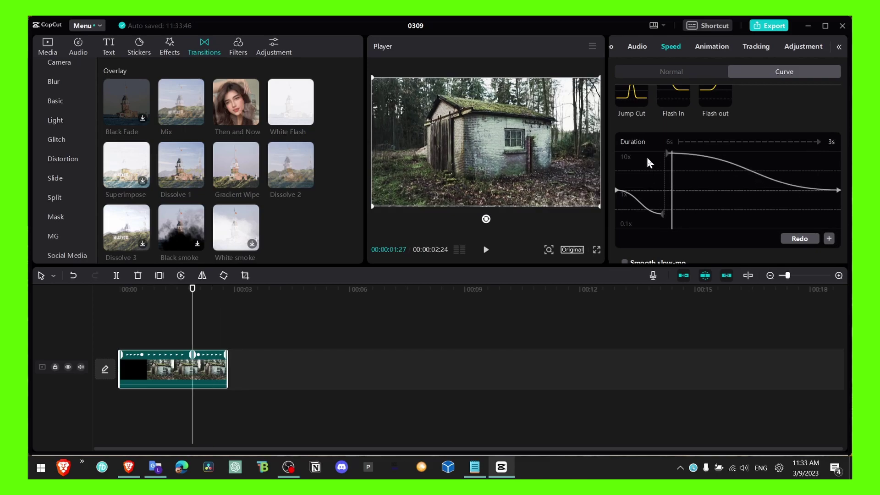
pyautogui.press('space')
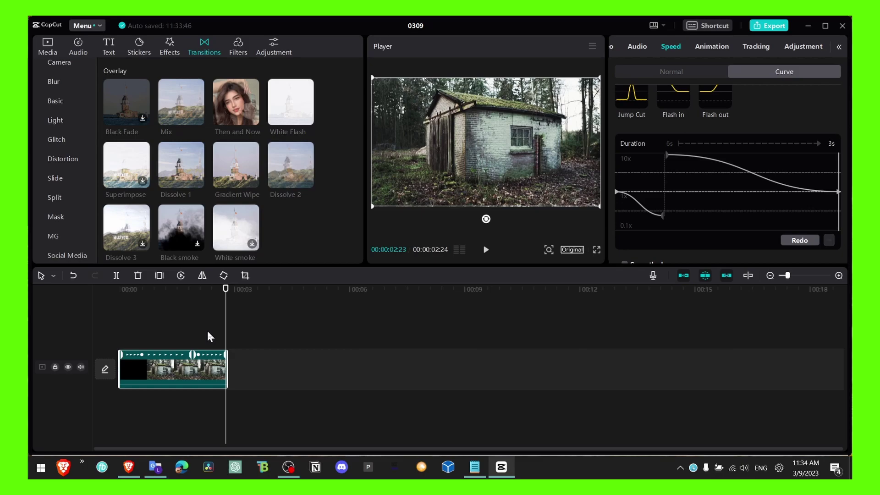
pyautogui.moveTo(220, 296); pyautogui.dragTo(122, 298)
pyautogui.press('space')
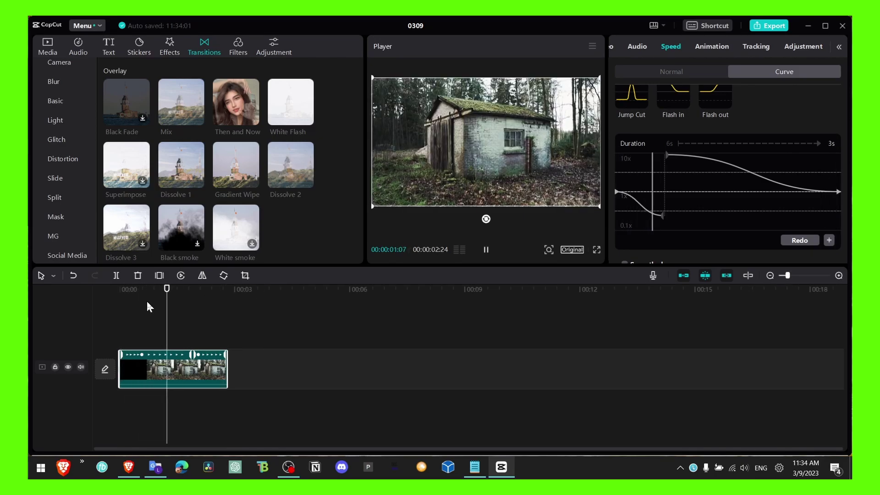
pyautogui.press('space')
# Step: Add a Position & Size keyframe to the clip at 00:00:01:22, just before the speed-up
pyautogui.moveTo(183, 296); pyautogui.dragTo(186, 297)
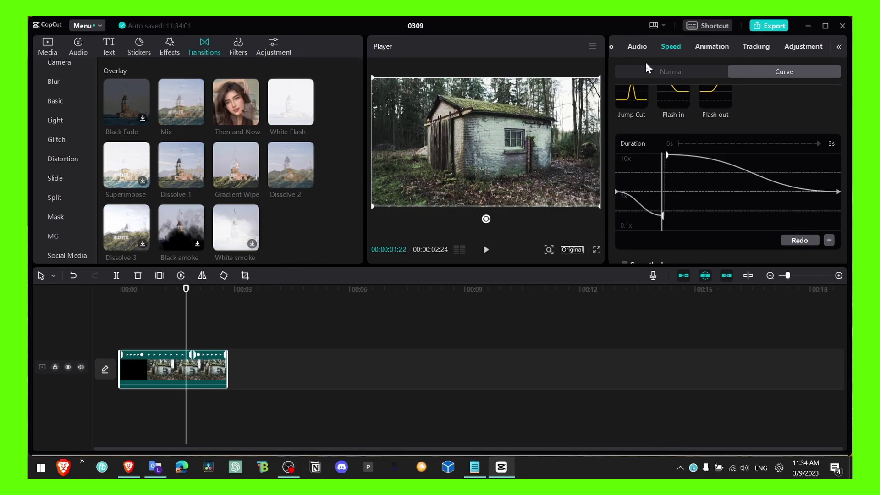
pyautogui.click(626, 47)
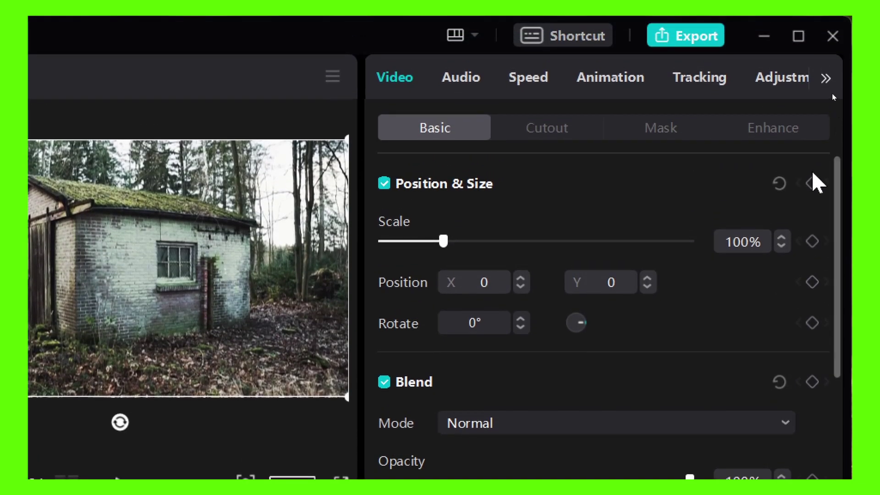
pyautogui.click(832, 99)
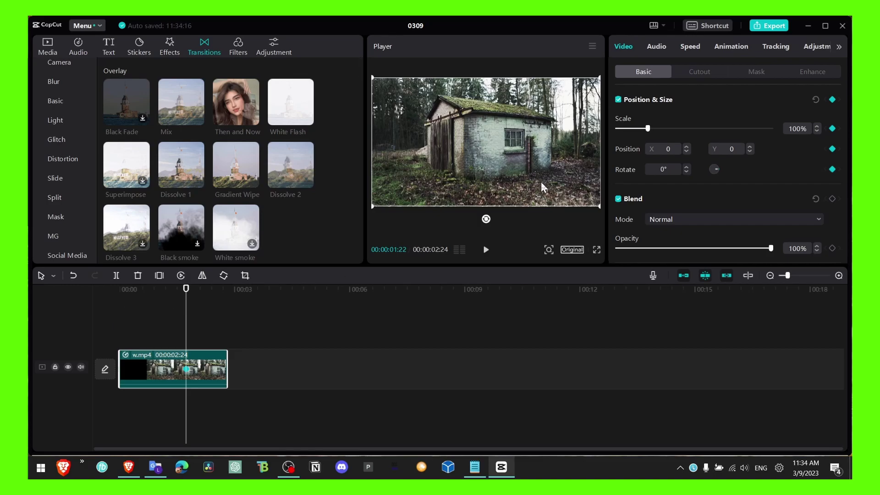
# Step: At 00:00:02:03, enlarge the clip to 323% and shift it to X -2333, Y 0 to keyframe a zoom on the window
pyautogui.moveTo(187, 298)
pyautogui.mouseDown()
pyautogui.moveTo(164, 298)
pyautogui.moveTo(199, 296)
pyautogui.mouseUp()
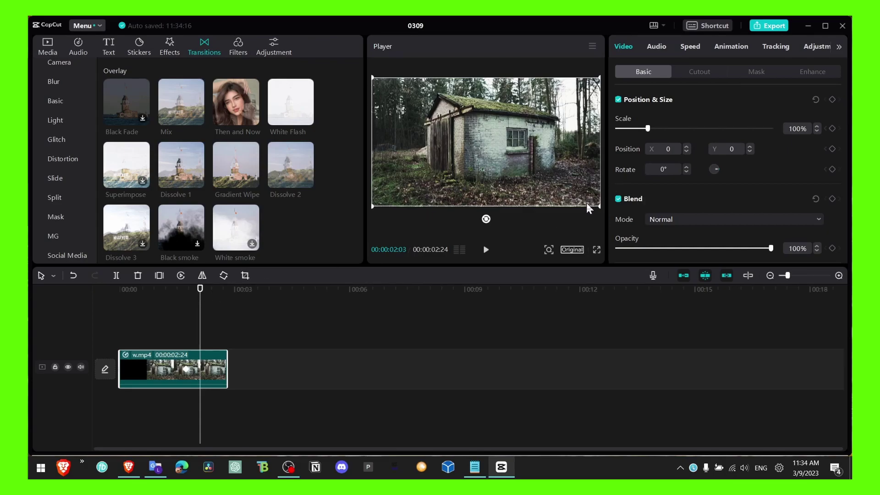
pyautogui.moveTo(598, 207); pyautogui.dragTo(686, 251)
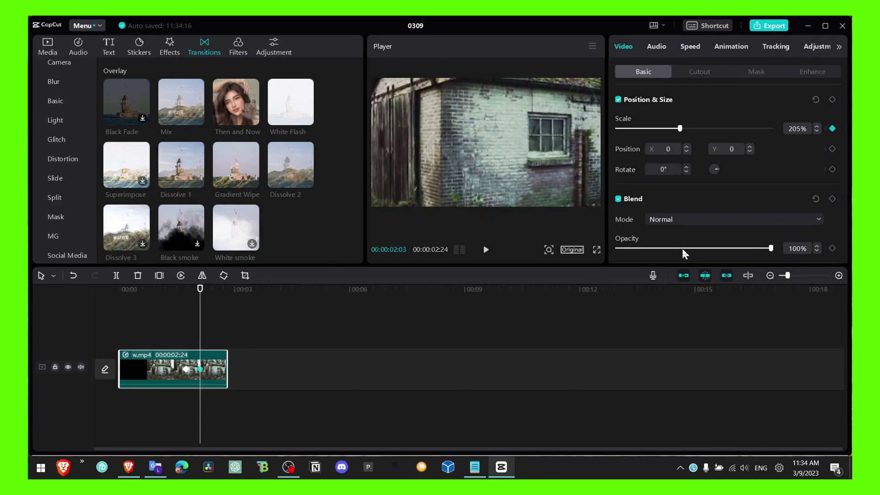
pyautogui.moveTo(513, 178); pyautogui.dragTo(537, 206)
# Step: Play the clip from near its start to preview the zoom combined with the speed ramp
pyautogui.moveTo(210, 297); pyautogui.dragTo(141, 295)
pyautogui.press('space')
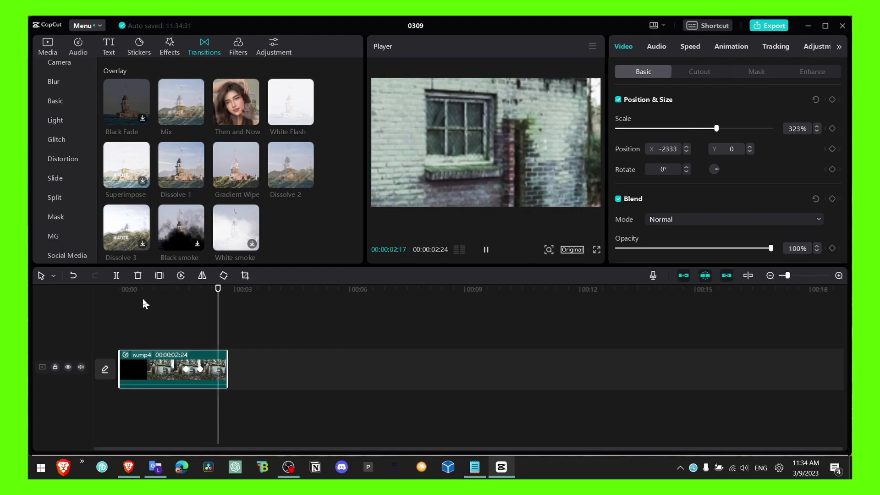
pyautogui.press('space')
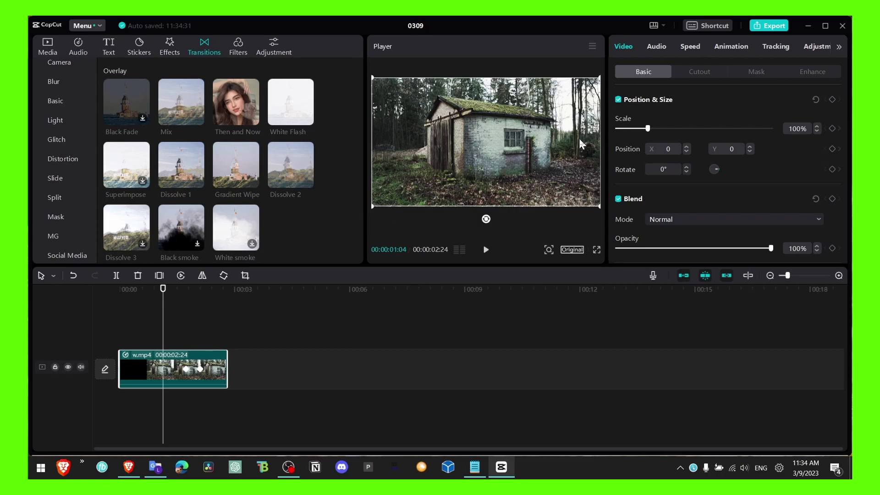
pyautogui.press('space')
pyautogui.press('space')
pyautogui.click(690, 47)
pyautogui.click(656, 50)
pyautogui.click(680, 48)
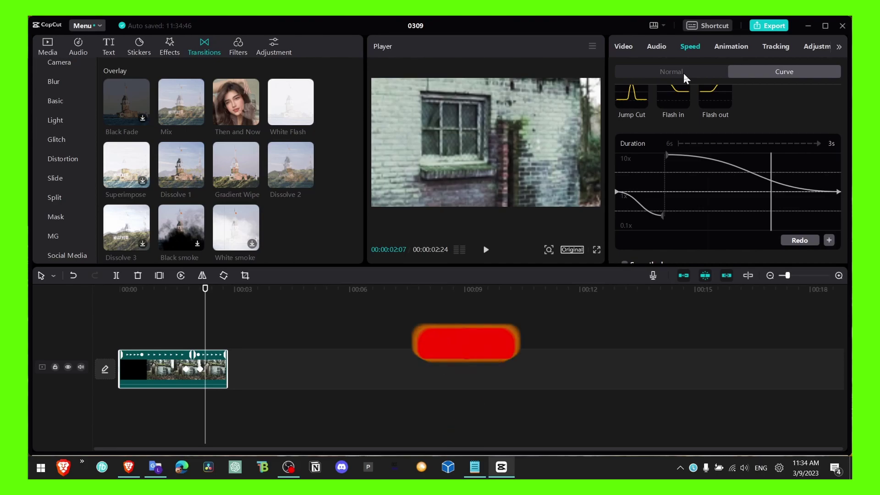
pyautogui.click(672, 72)
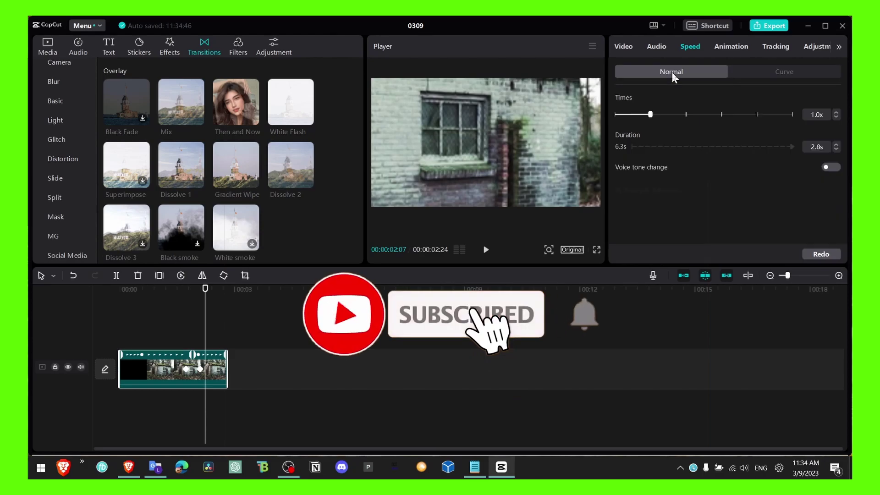
pyautogui.click(732, 73)
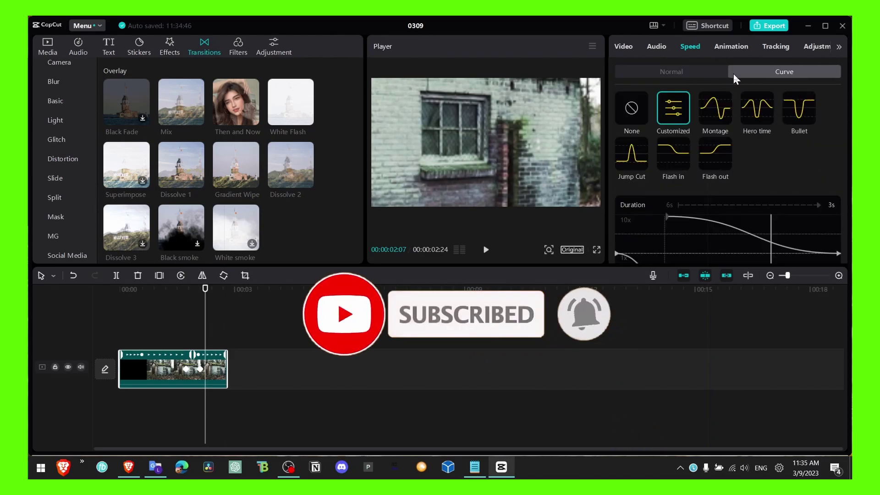